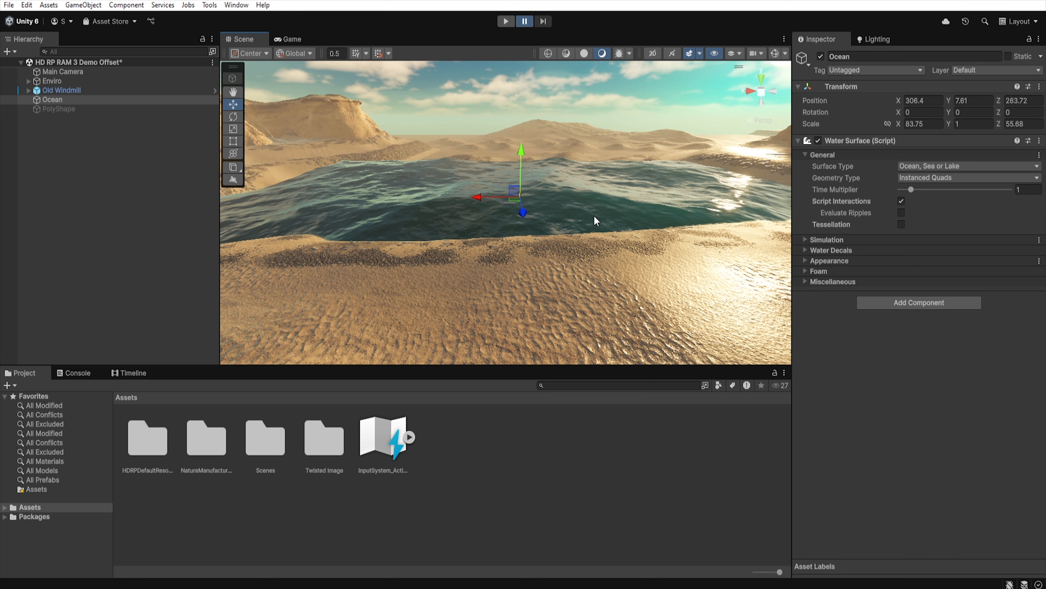
Step: Disable the Enviro object and display the ocean surface as a wireframe
{"action": "left_click", "coordinate": [119, 83]}
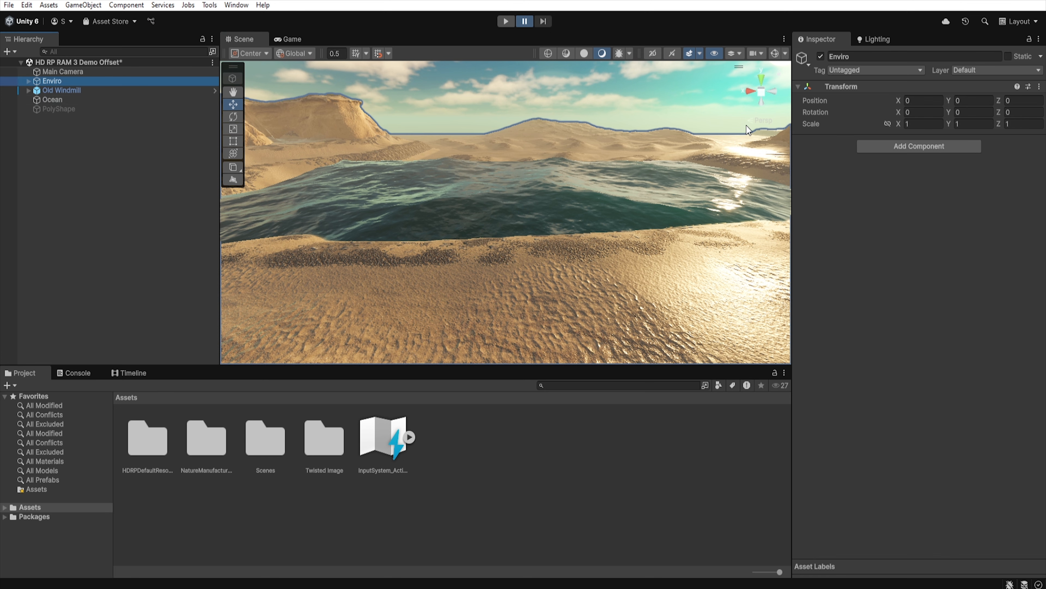
{"action": "left_click", "coordinate": [821, 56]}
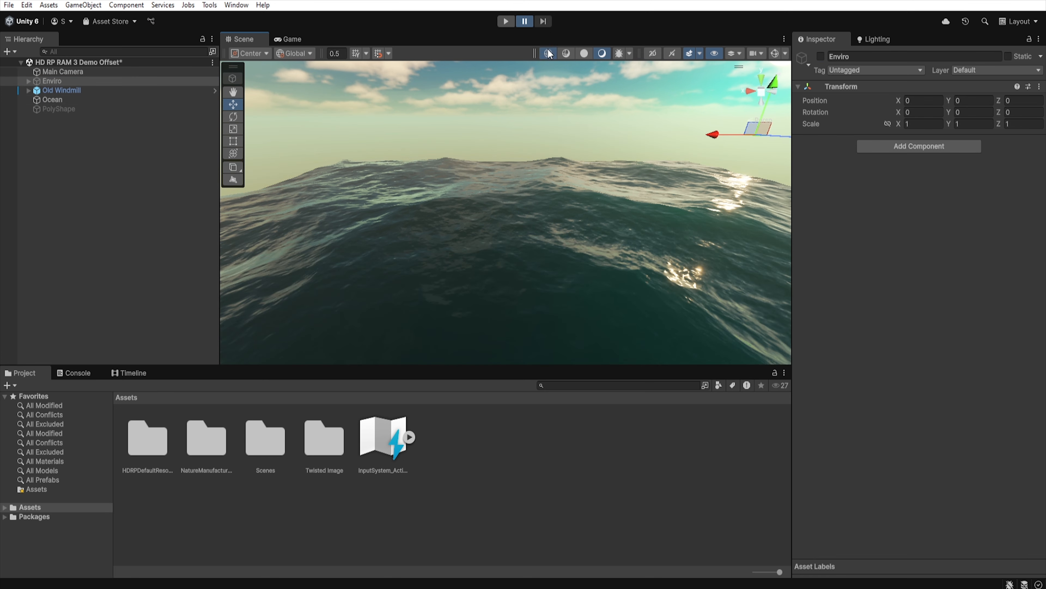
{"action": "left_click", "coordinate": [548, 53]}
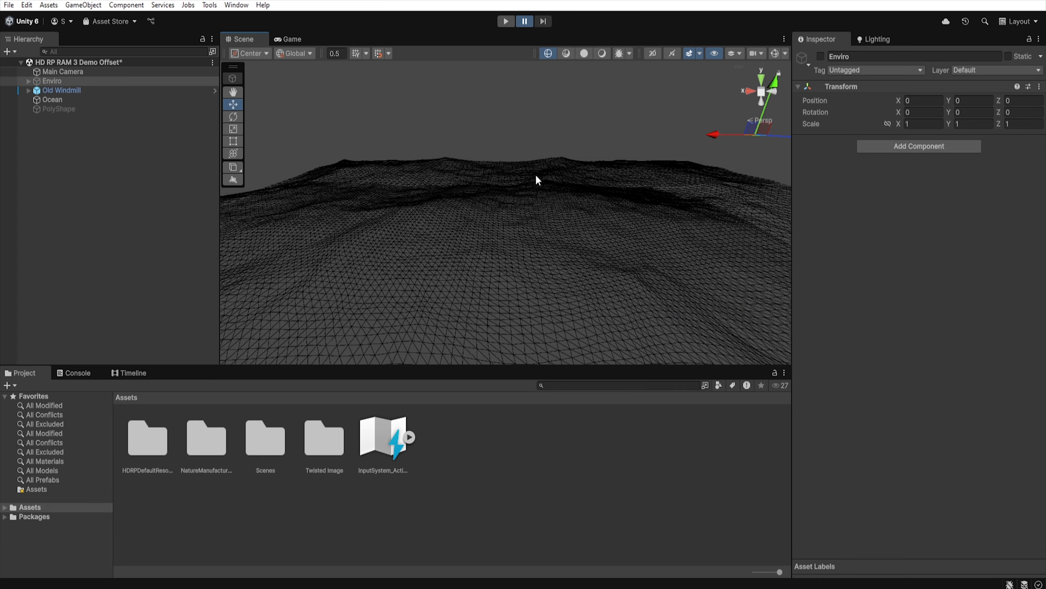
{"action": "left_click_drag", "start_coordinate": [518, 182], "coordinate": [544, 200], "text": "alt"}
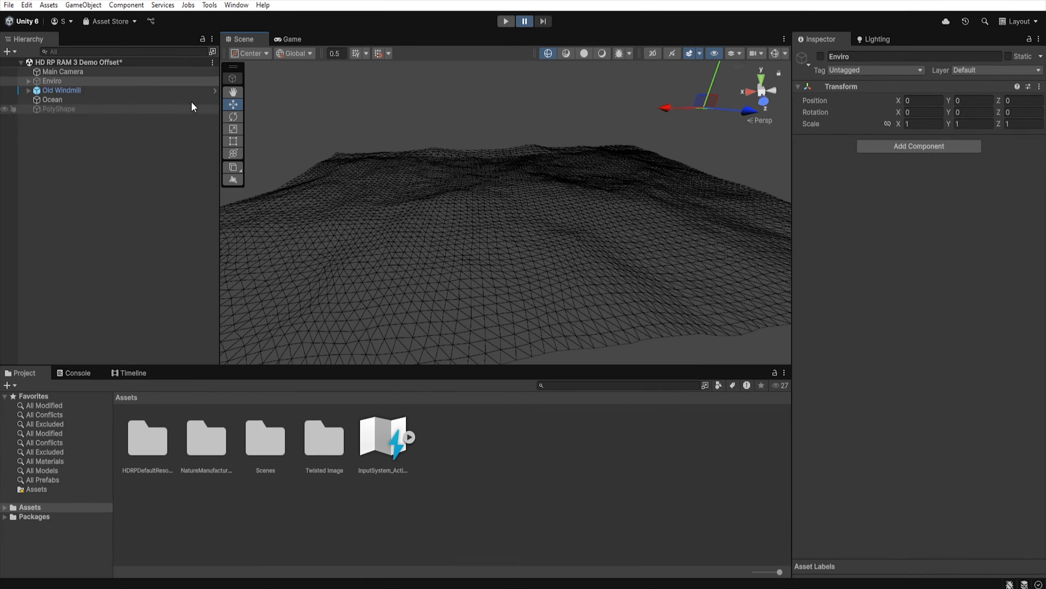
Step: Set the Water Rendering Triangle Size to 37 in the Old Windmill's Global Volume
{"action": "left_click", "coordinate": [29, 91]}
{"action": "left_click", "coordinate": [55, 99]}
{"action": "mouse_move", "coordinate": [917, 437]}
{"action": "left_mouse_down"}
{"action": "mouse_move", "coordinate": [1002, 446]}
{"action": "mouse_move", "coordinate": [929, 440]}
{"action": "left_mouse_up"}
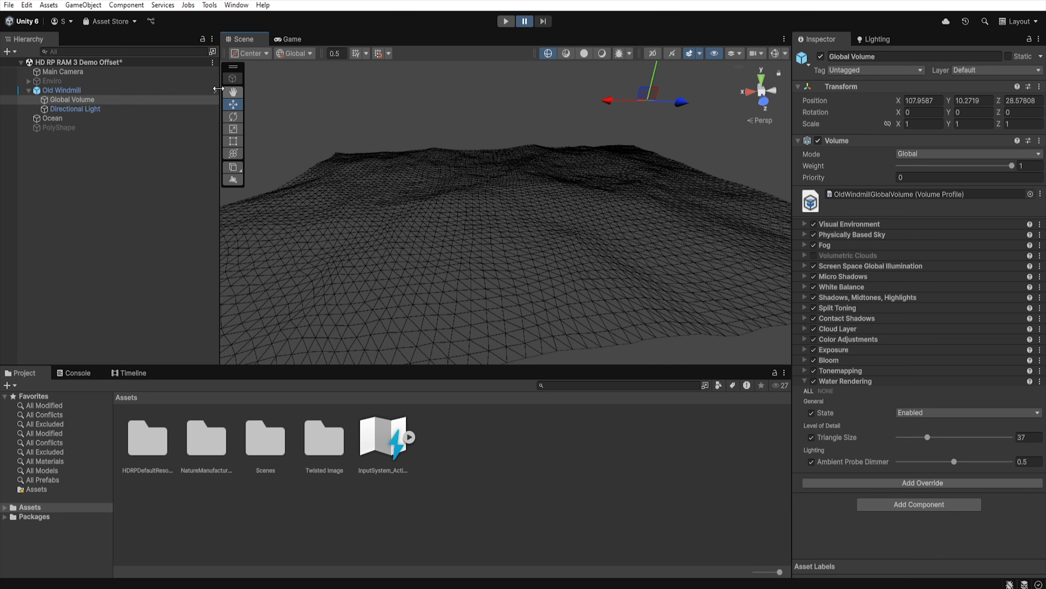
Step: Return the scene view to shaded display and re-enable the Enviro object
{"action": "left_click", "coordinate": [602, 55]}
{"action": "left_click", "coordinate": [84, 84]}
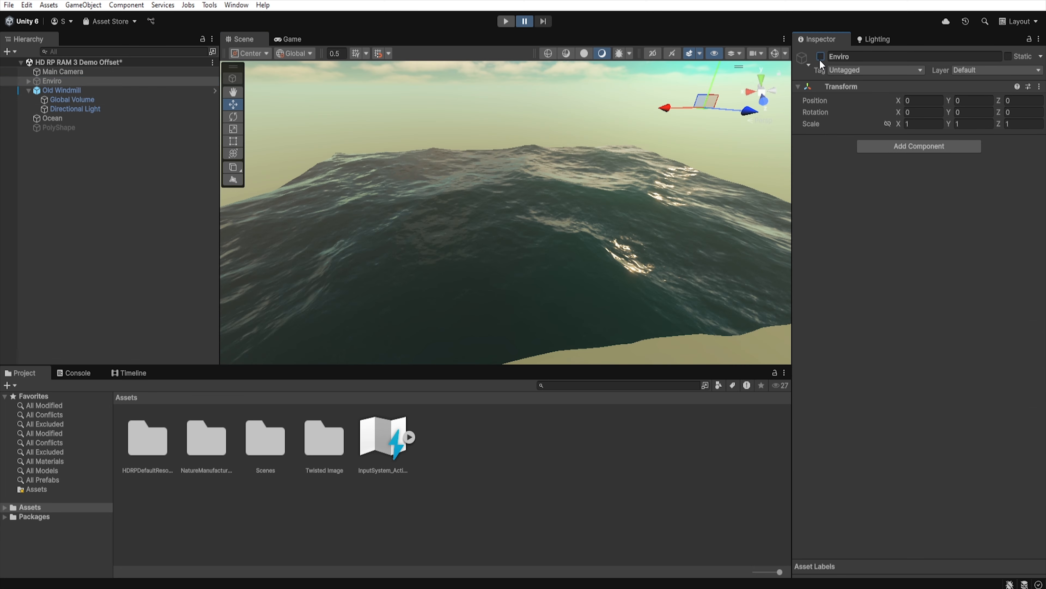
{"action": "left_click", "coordinate": [820, 56]}
{"action": "left_click", "coordinate": [28, 89]}
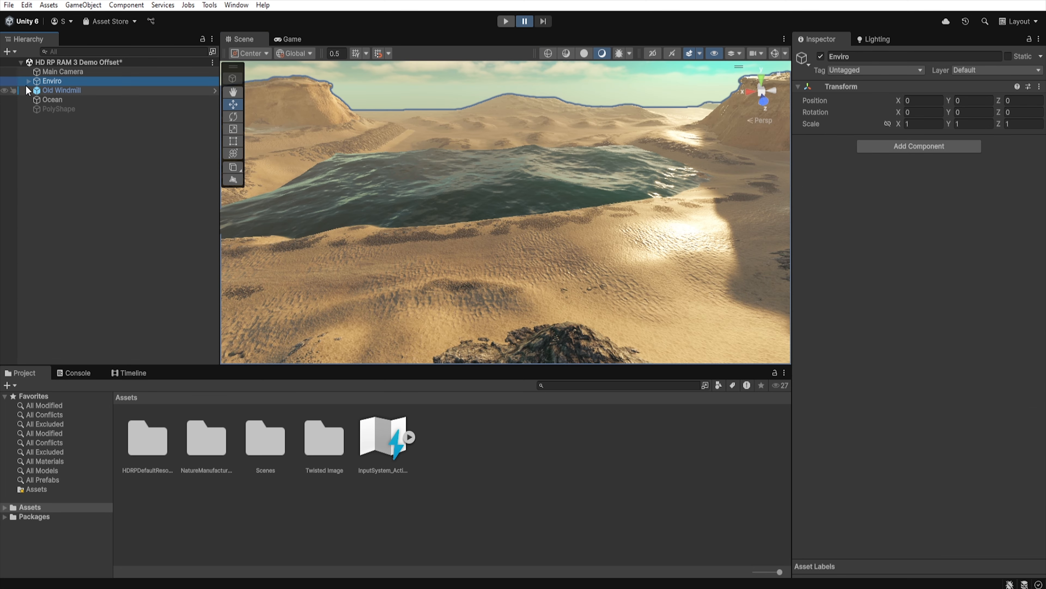
Step: Change the Ocean's Geometry Type to Infinite and look over the water surface
{"action": "left_click", "coordinate": [53, 100]}
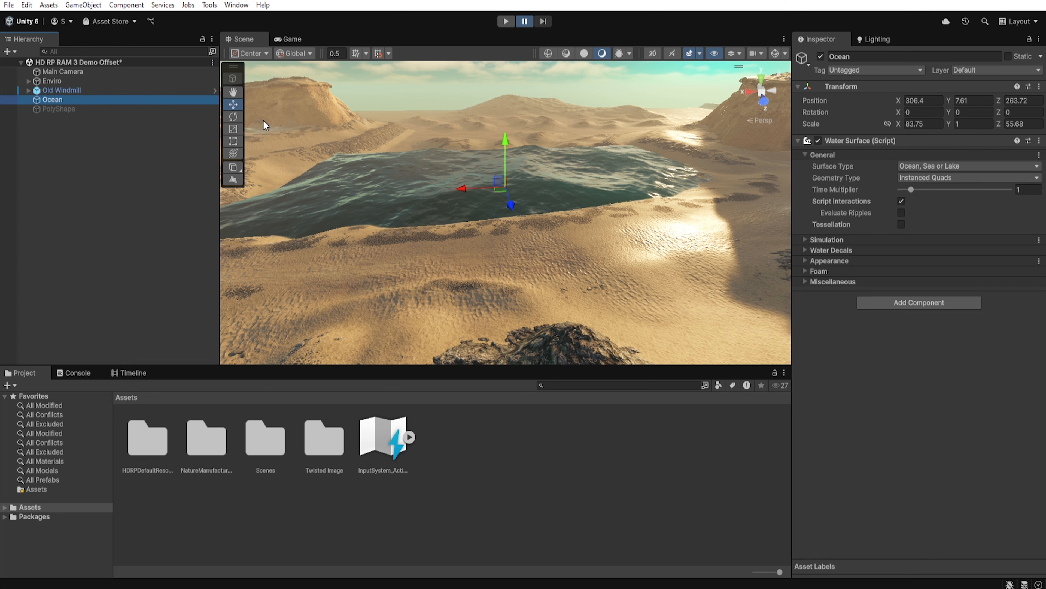
{"action": "left_click", "coordinate": [952, 177]}
{"action": "left_click", "coordinate": [935, 232]}
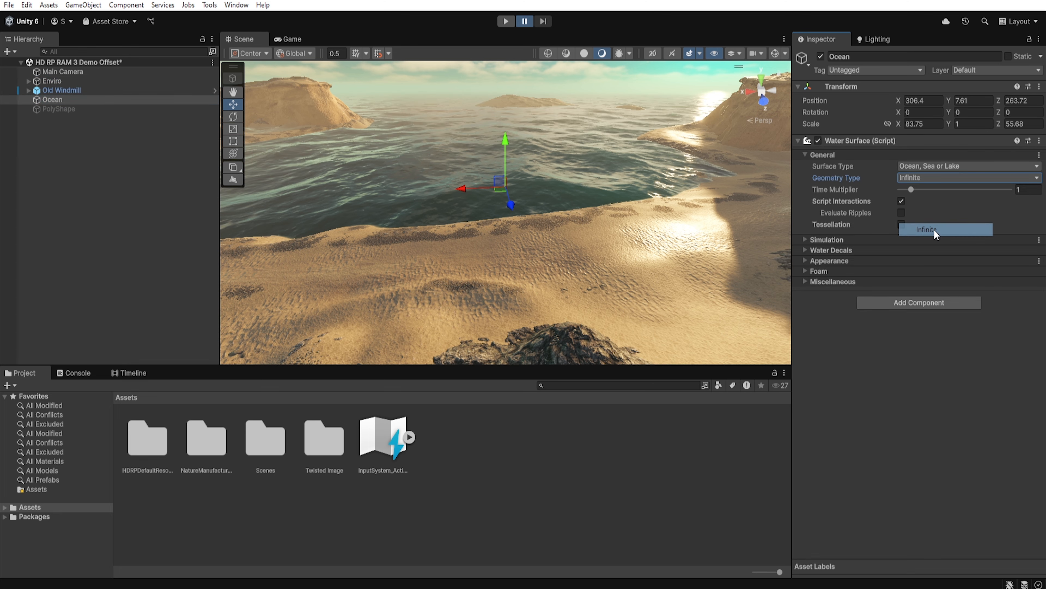
{"action": "right_click_drag", "start_coordinate": [586, 256], "coordinate": [572, 215]}
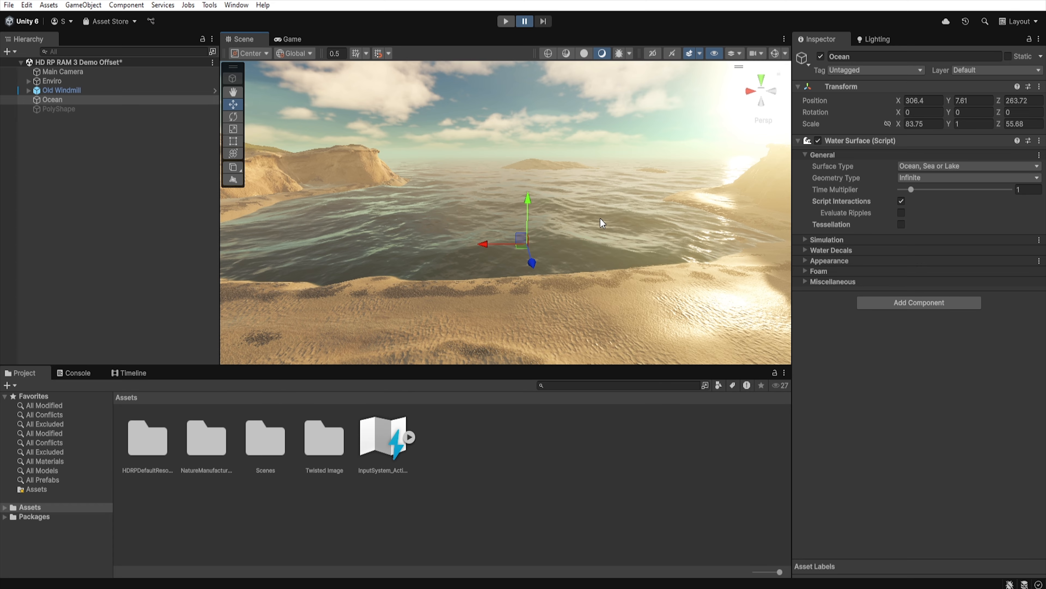
{"action": "mouse_move", "coordinate": [600, 219]}
{"action": "right_mouse_down"}
{"action": "mouse_move", "coordinate": [572, 217]}
{"action": "mouse_move", "coordinate": [617, 216]}
{"action": "right_mouse_up"}
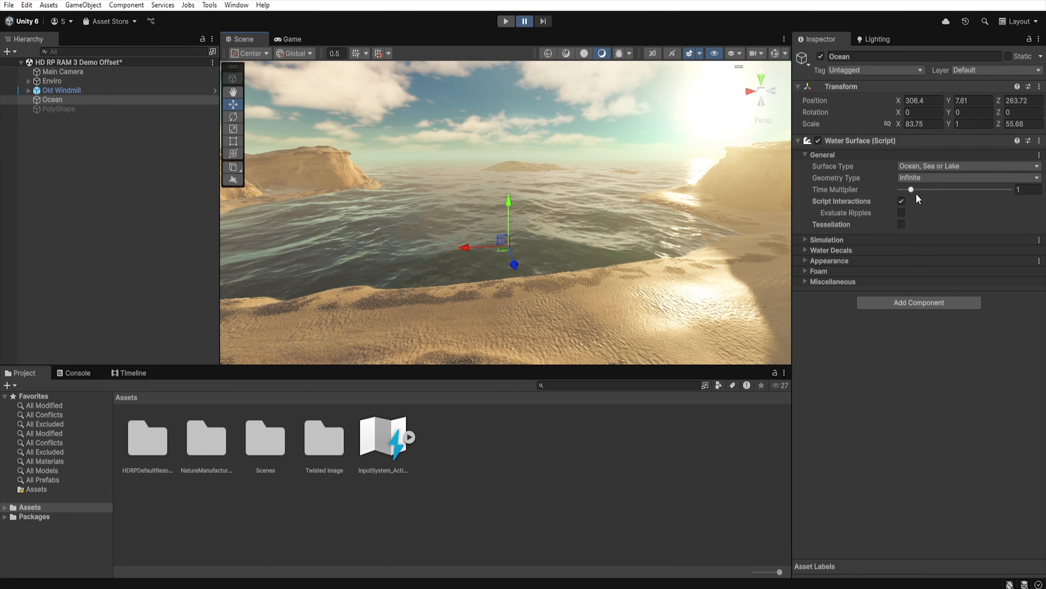
Step: Turn off pause and try a Time Multiplier of 2.24 on the Ocean, resetting it to 1
{"action": "left_click", "coordinate": [525, 21]}
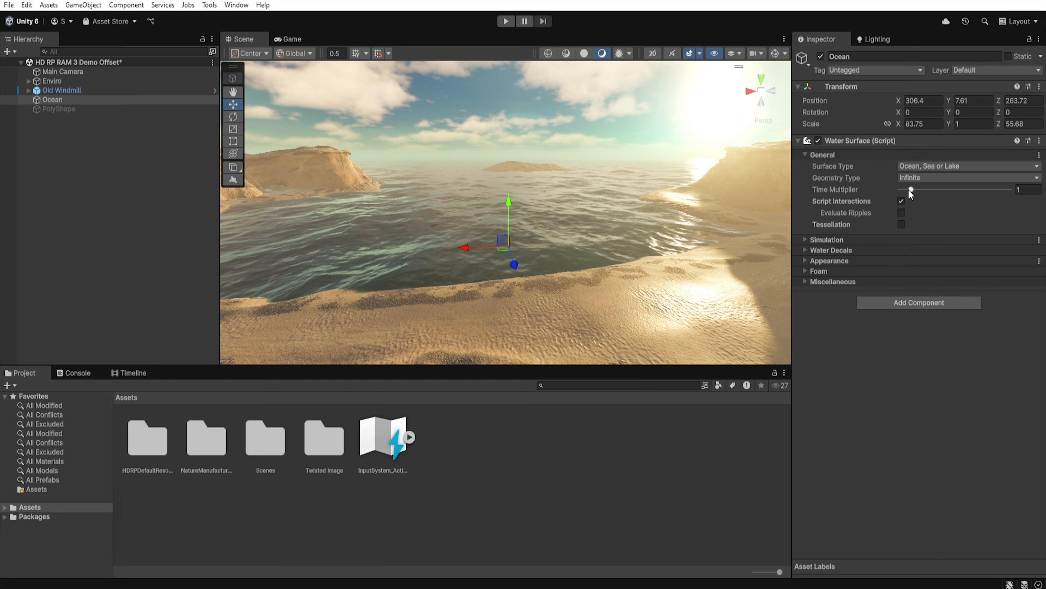
{"action": "mouse_move", "coordinate": [910, 190]}
{"action": "left_mouse_down"}
{"action": "mouse_move", "coordinate": [1001, 192]}
{"action": "mouse_move", "coordinate": [925, 190]}
{"action": "left_mouse_up"}
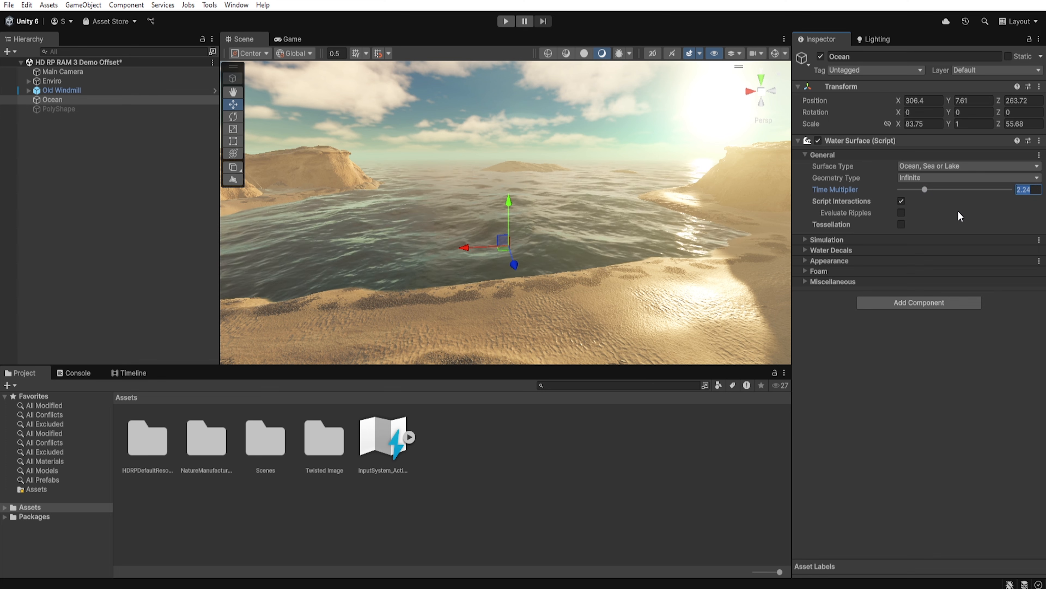
{"action": "type", "text": "1"}
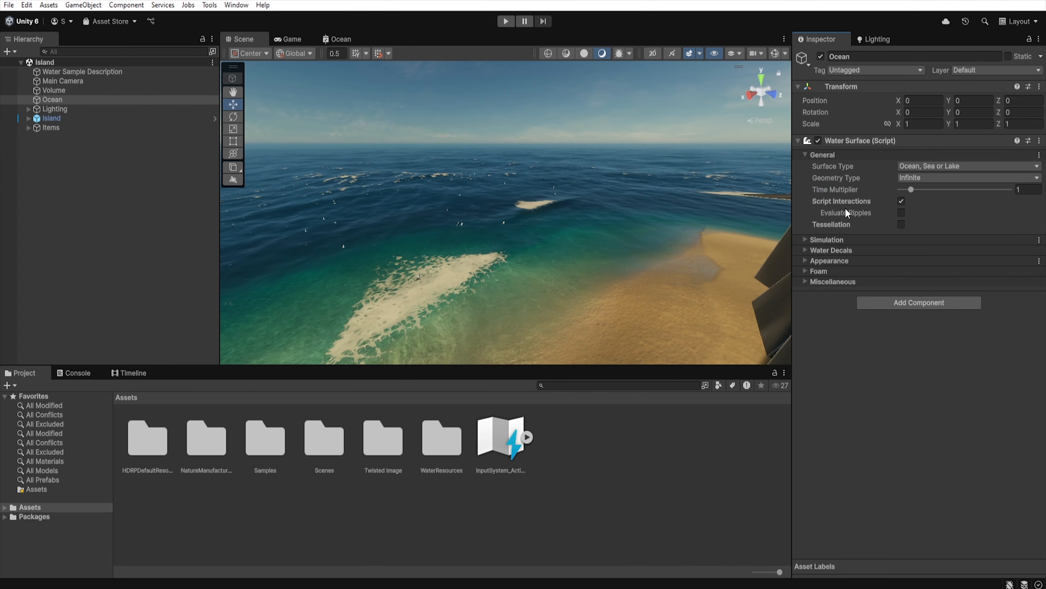
Step: In the Island scene, raise the Ocean's Time Multiplier to 4.78 and adjust the Current Speed of its swell simulation
{"action": "left_click_drag", "start_coordinate": [911, 189], "coordinate": [955, 195]}
{"action": "left_click", "coordinate": [826, 240]}
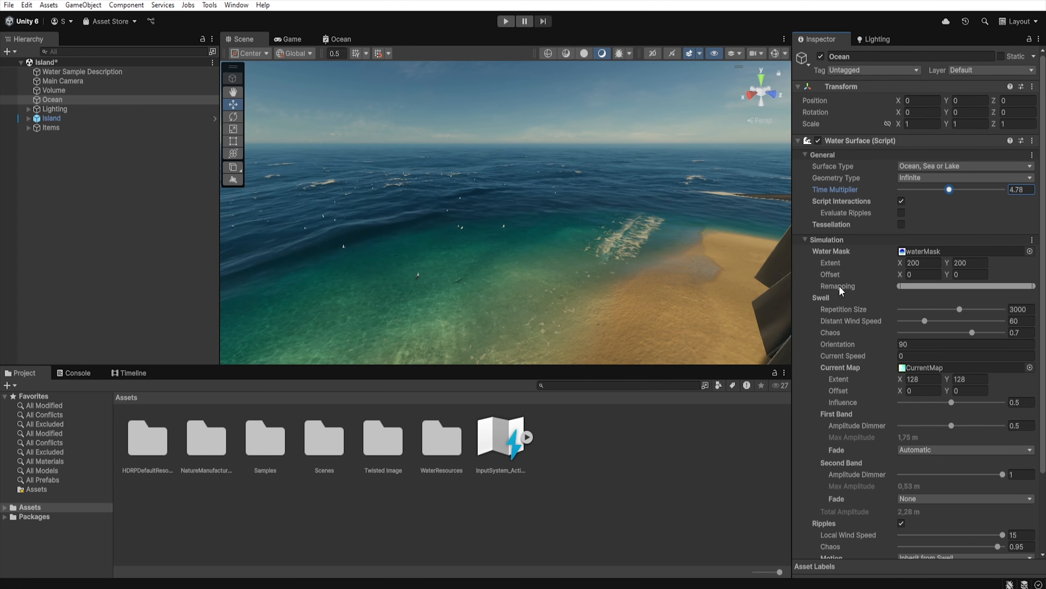
{"action": "left_click", "coordinate": [880, 358]}
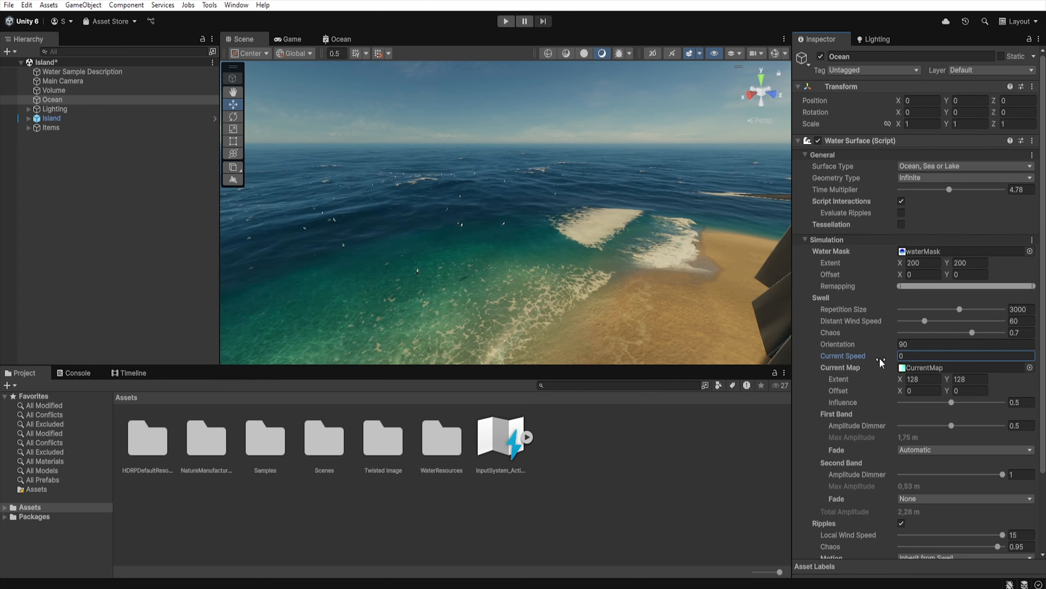
{"action": "left_click_drag", "start_coordinate": [881, 362], "coordinate": [564, 374]}
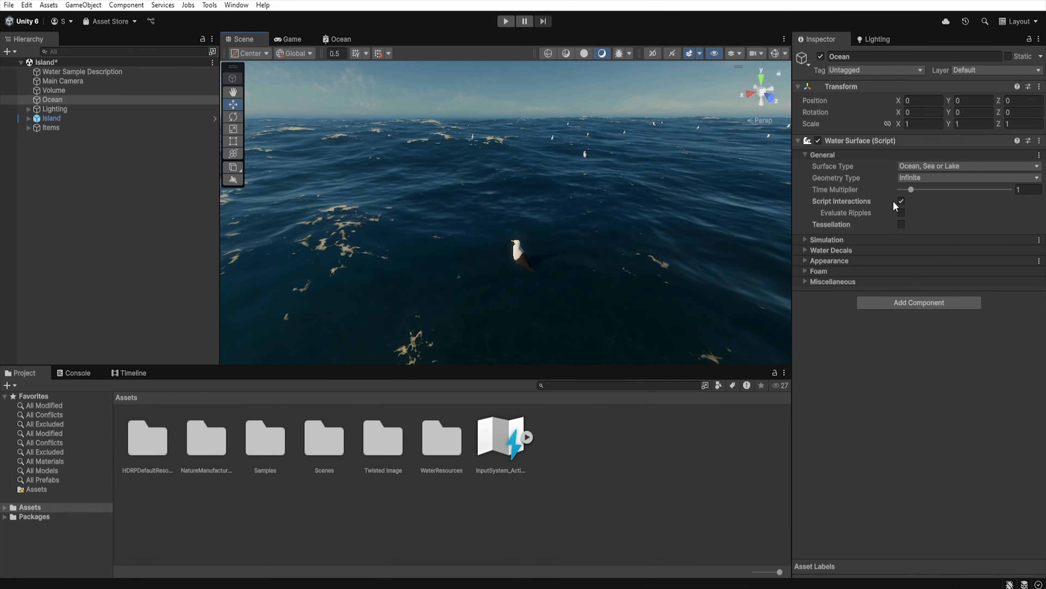
Step: Switch the Ocean's Script Interactions off and on again, and enable Evaluate Ripples
{"action": "left_click", "coordinate": [901, 202]}
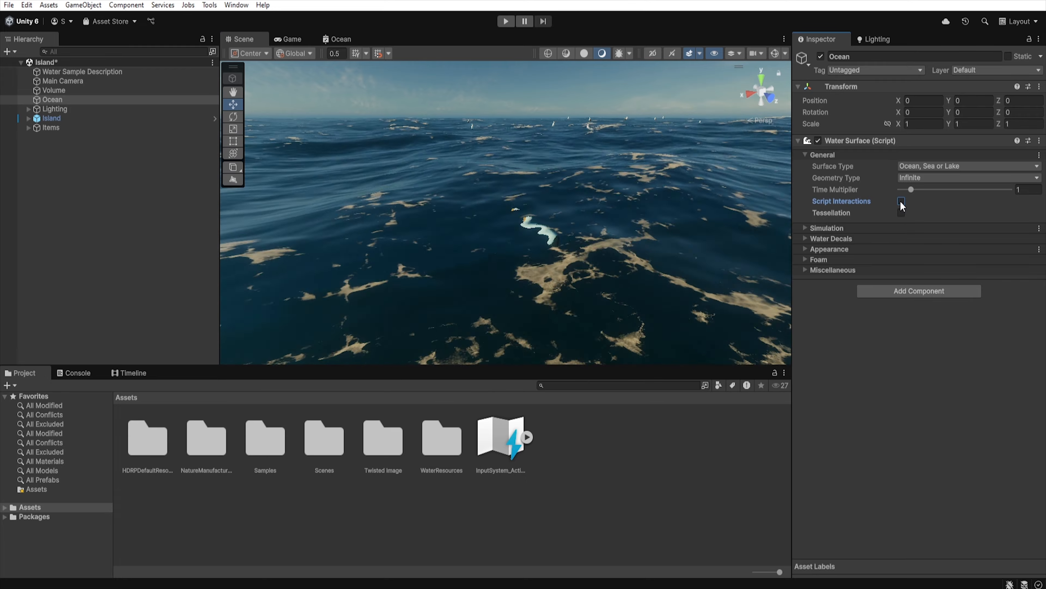
{"action": "left_click", "coordinate": [901, 201]}
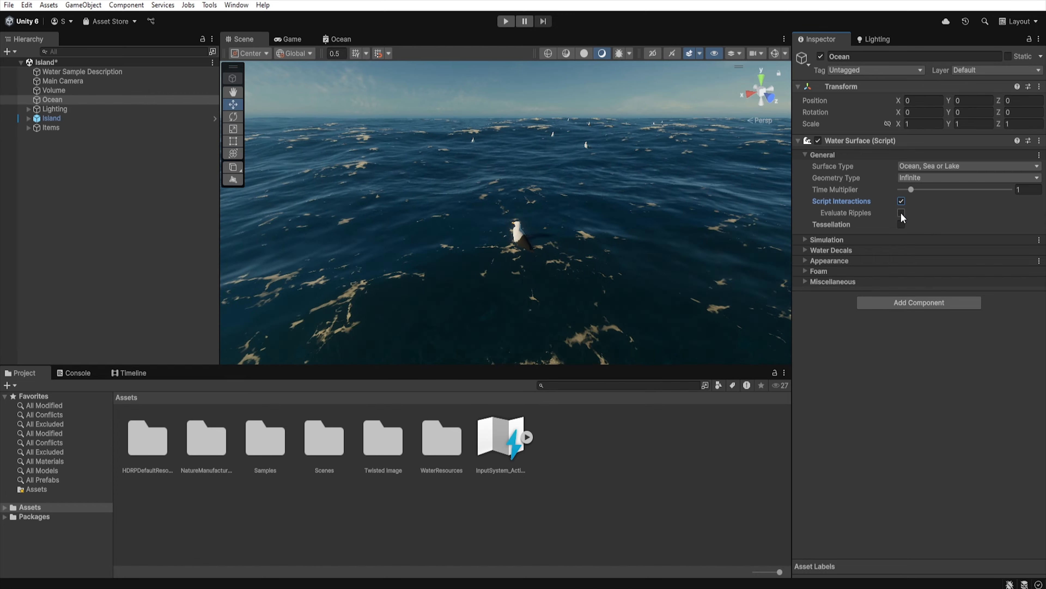
{"action": "left_click", "coordinate": [902, 213]}
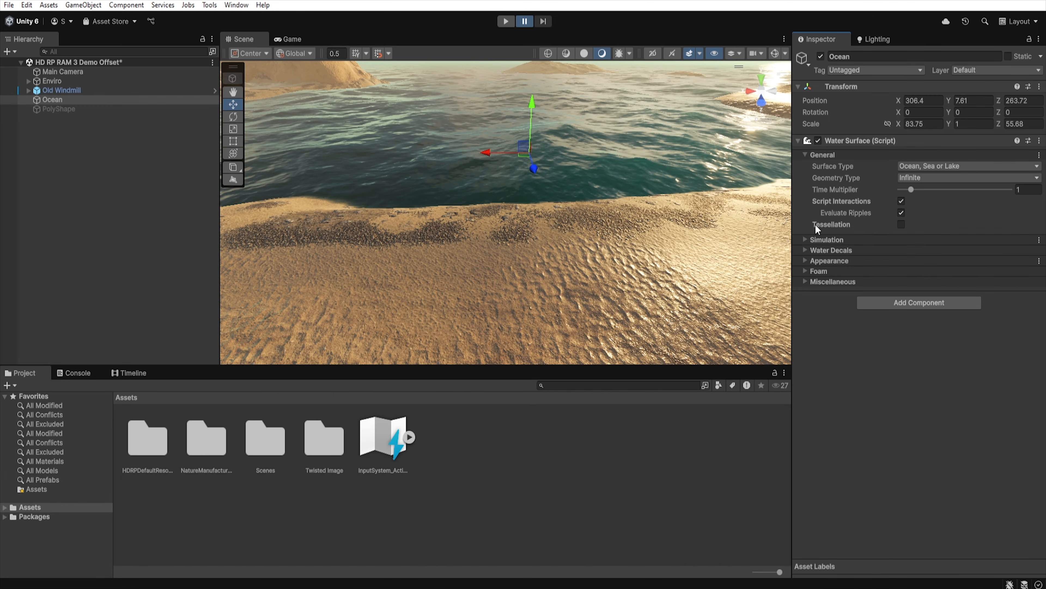
Step: In the HD RP RAM 3 demo scene, enable Tessellation on the Ocean and change its Geometry Type to Custom
{"action": "left_click", "coordinate": [901, 225]}
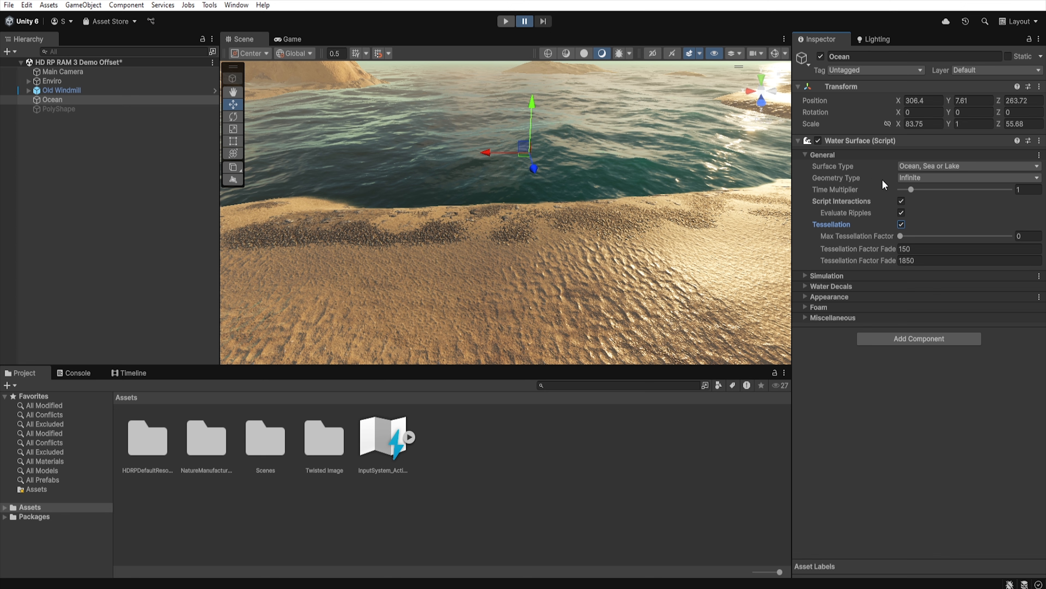
{"action": "left_click", "coordinate": [933, 177]}
{"action": "left_click", "coordinate": [934, 202]}
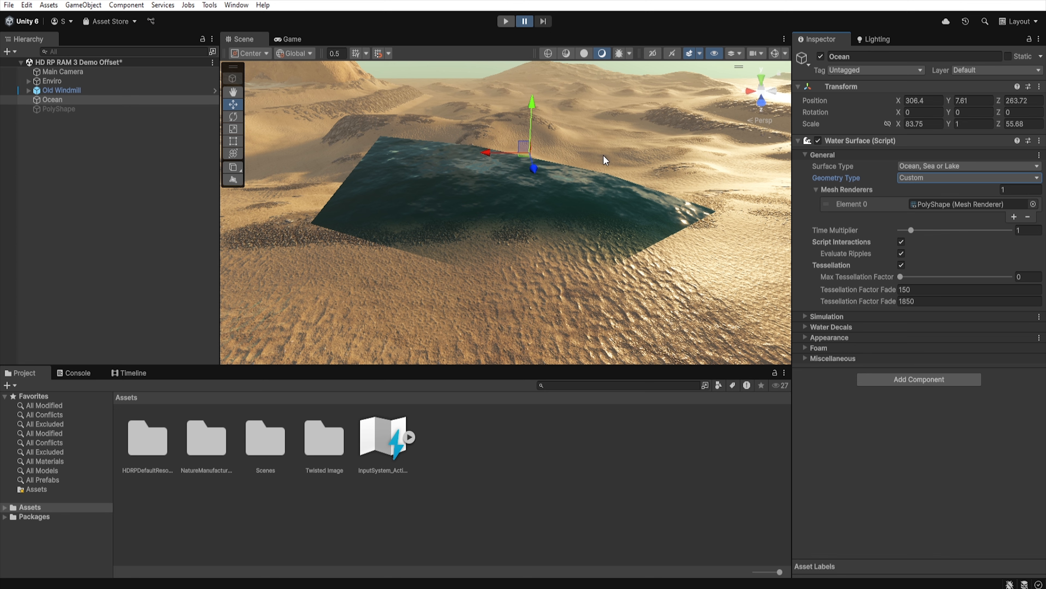
Step: Switch the scene view to wireframe and disable Enviro to isolate the custom water mesh
{"action": "left_click", "coordinate": [548, 53]}
{"action": "left_click", "coordinate": [51, 81]}
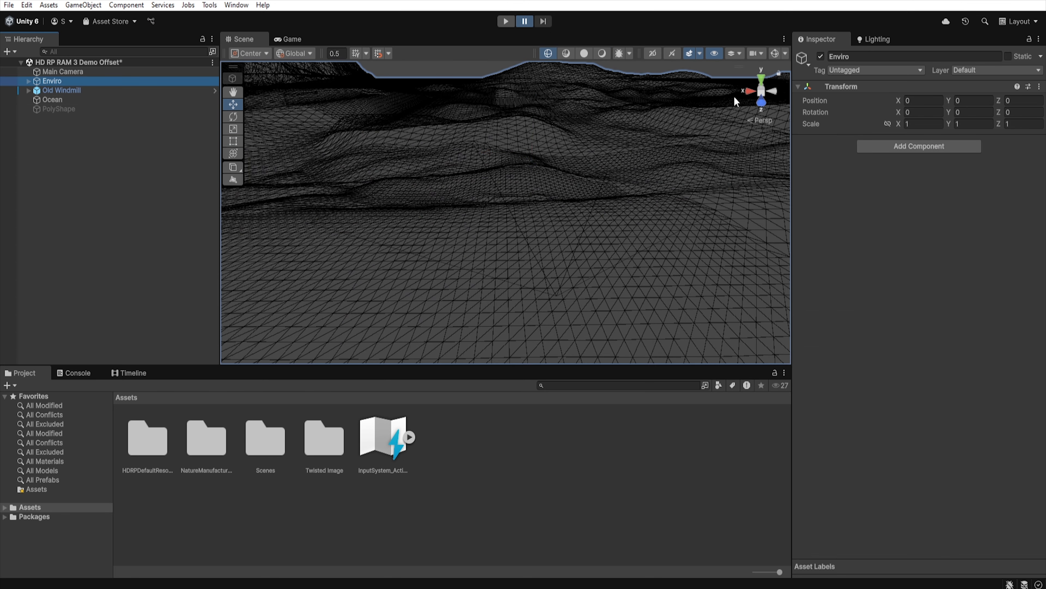
{"action": "left_click", "coordinate": [821, 56]}
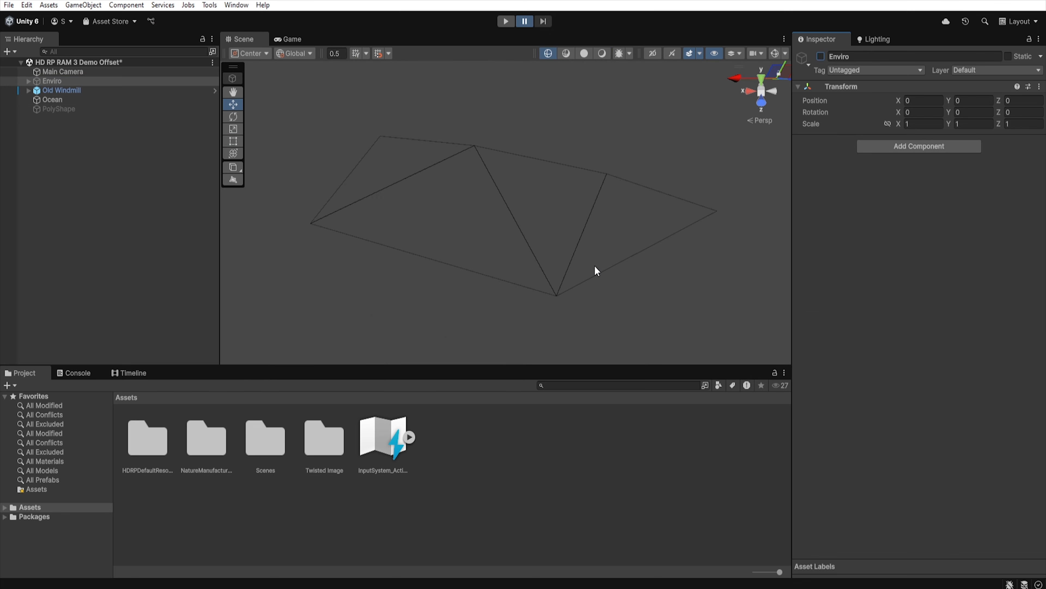
Step: With pause turned off, raise the Ocean's Max Tessellation Factor to 10 and reduce it to 3.53
{"action": "left_click", "coordinate": [525, 22]}
{"action": "left_click", "coordinate": [172, 100]}
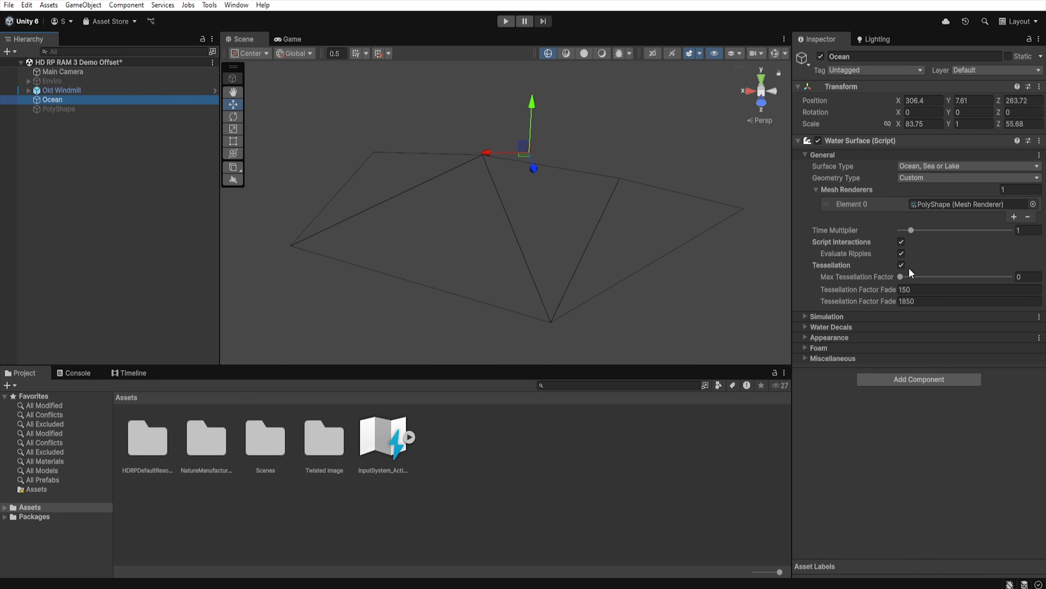
{"action": "left_click", "coordinate": [901, 277]}
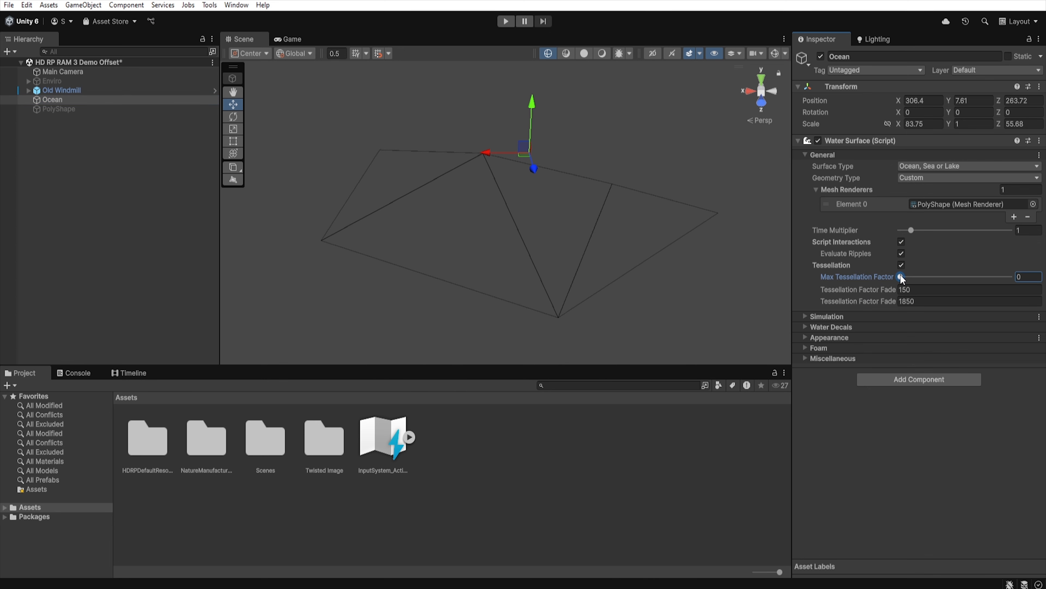
{"action": "left_click_drag", "start_coordinate": [901, 277], "coordinate": [1023, 276]}
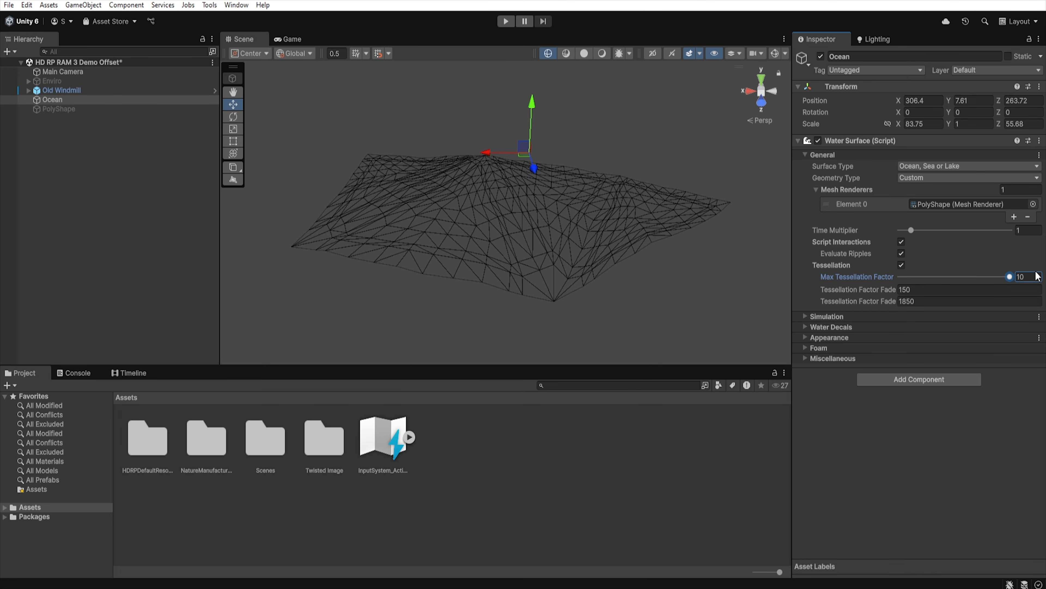
{"action": "left_click_drag", "start_coordinate": [1011, 277], "coordinate": [941, 275]}
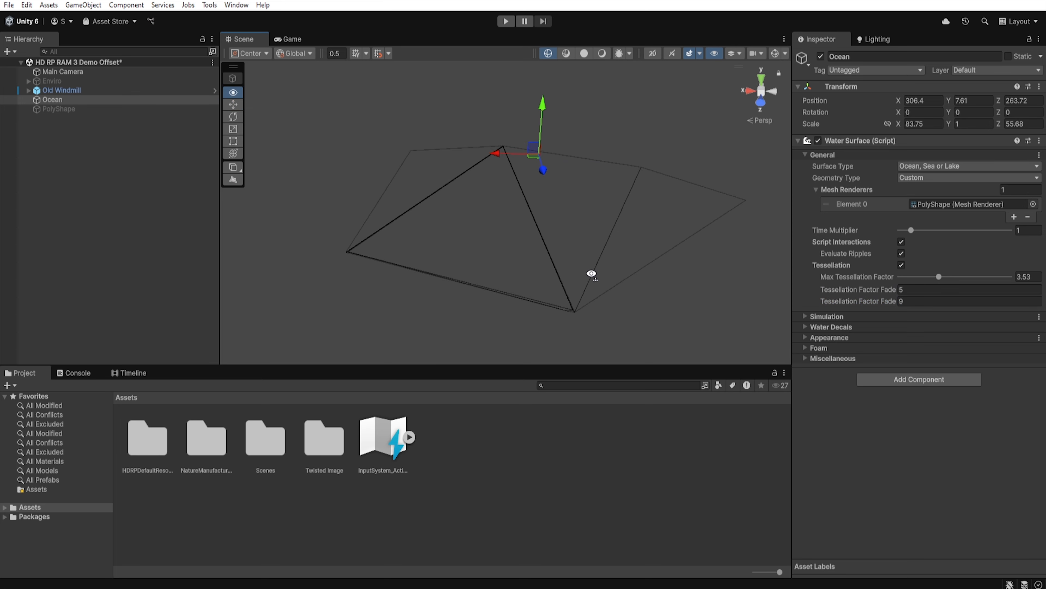
Step: Examine the tessellation of the Ocean's wireframe mesh at different camera distances
{"action": "key", "text": "w"}
{"action": "right_click_drag", "start_coordinate": [576, 274], "coordinate": [542, 243]}
{"action": "key", "text": "s"}
{"action": "key", "text": "w"}
{"action": "right_click_drag", "start_coordinate": [543, 243], "coordinate": [610, 242]}
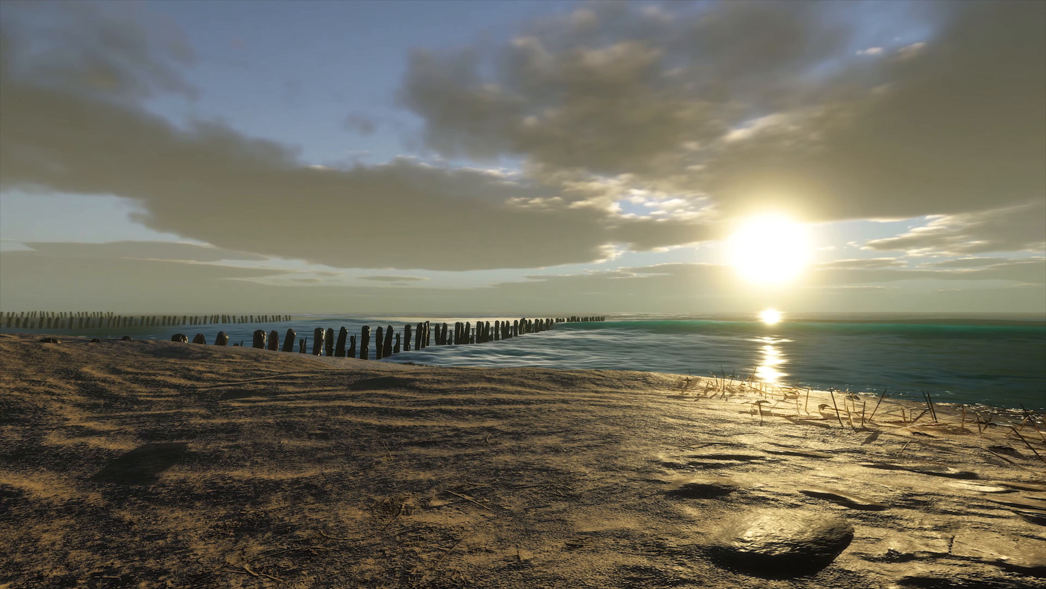